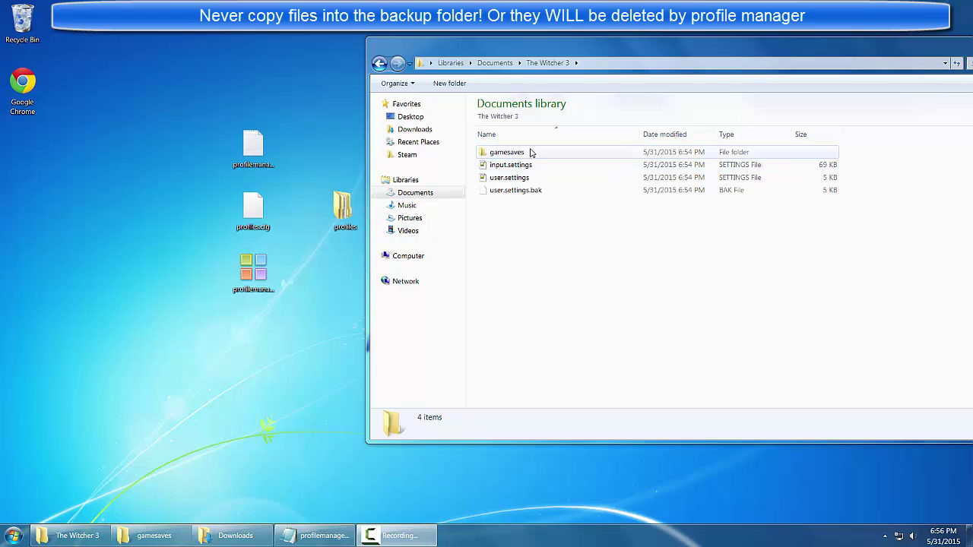
- Shift the Witcher 3 documents window right and check the desktop's profile manager files
left_click(545, 243)
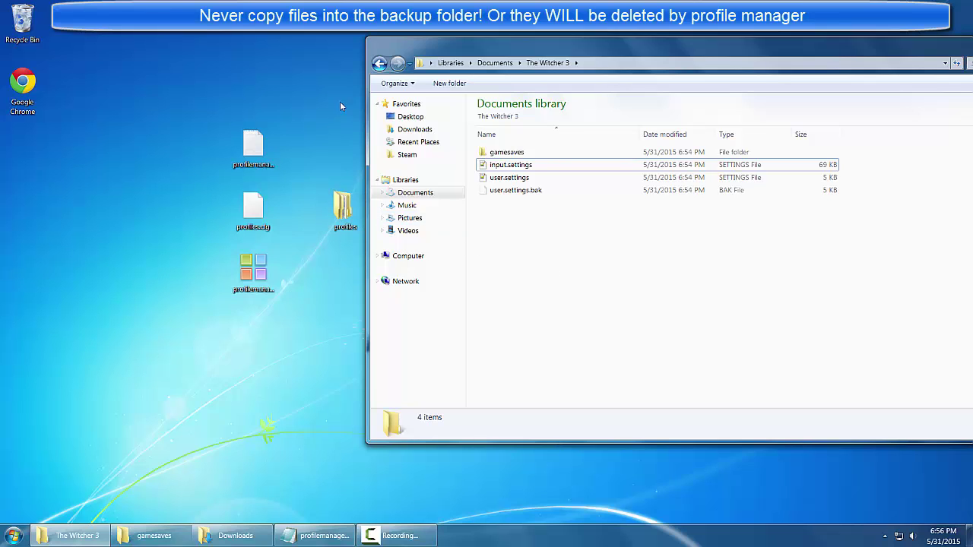
left_click_drag(435, 56, 476, 56)
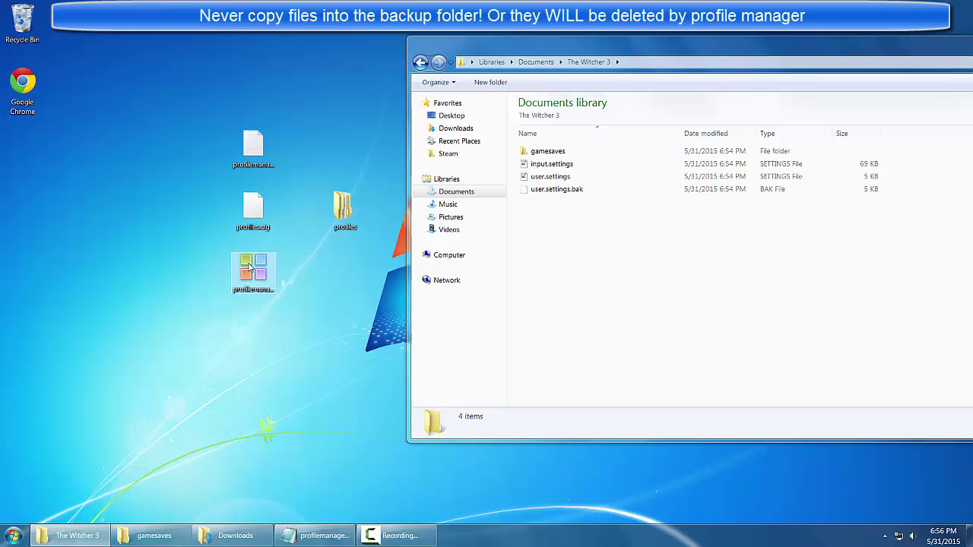
left_click(249, 266)
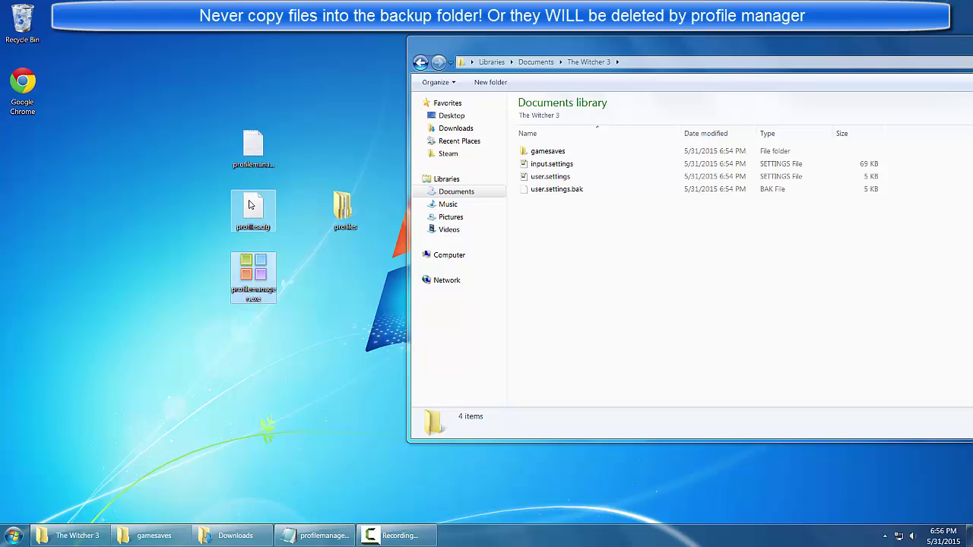
left_click(354, 214)
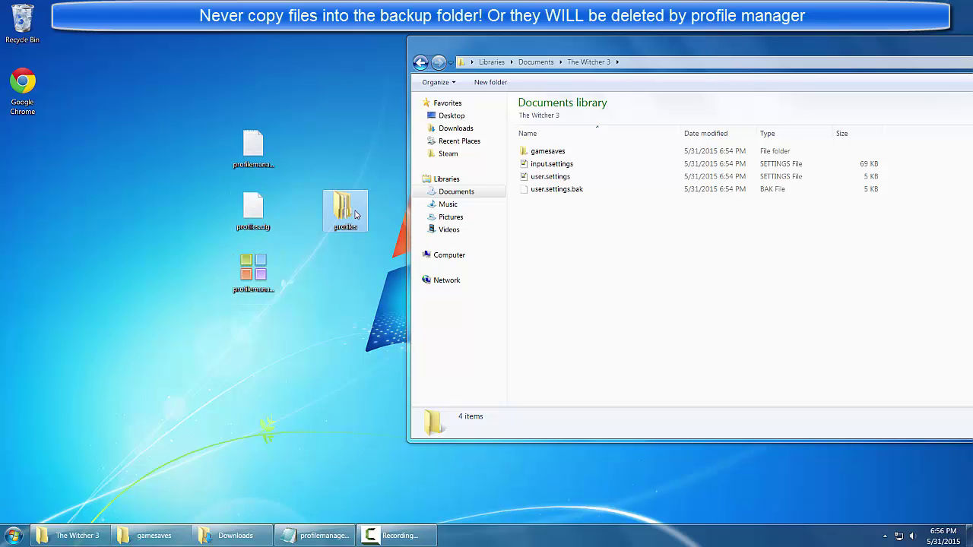
left_click(246, 211)
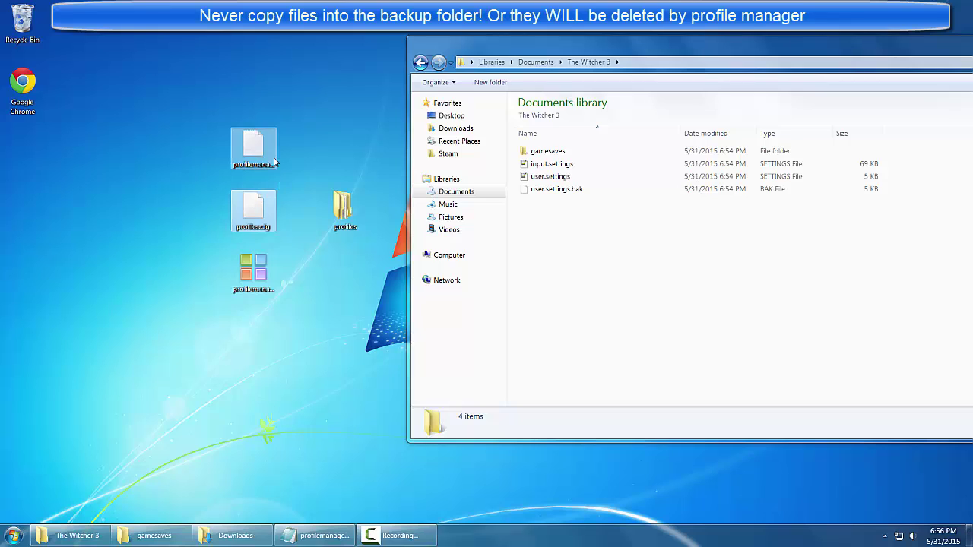
left_click(260, 152)
- Delete profilemanager.log and the config file to the Recycle Bin, then move profilemanager.exe into the gap
left_click_drag(298, 139, 224, 232)
key("Delete")
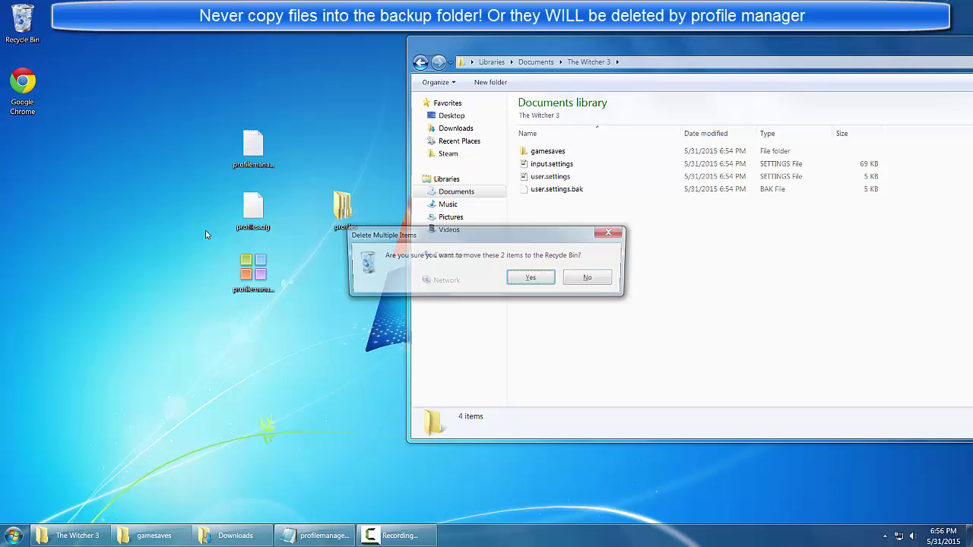
key("Return")
left_click_drag(251, 273, 289, 215)
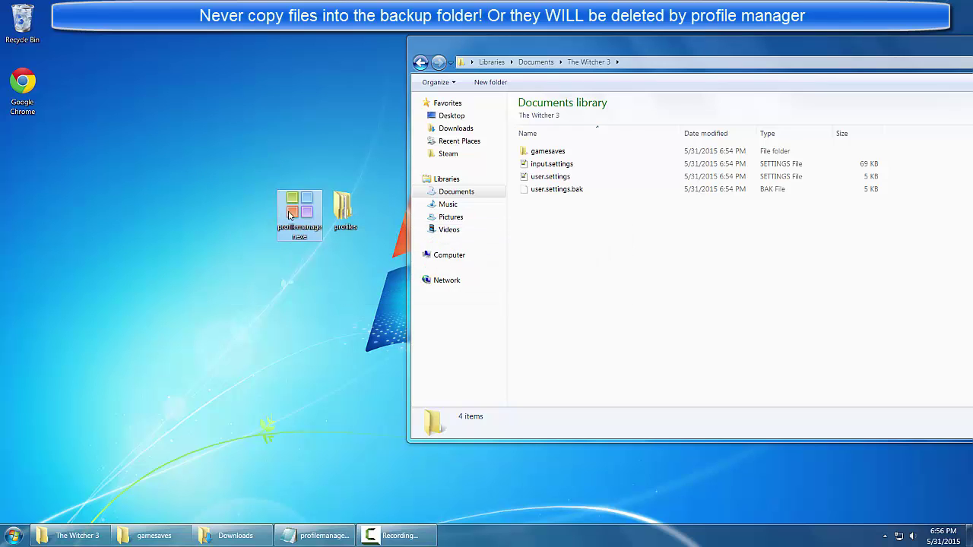
- Launch profilemanager.exe and set its Profile Directory to Desktop\profiles
double_click(293, 215)
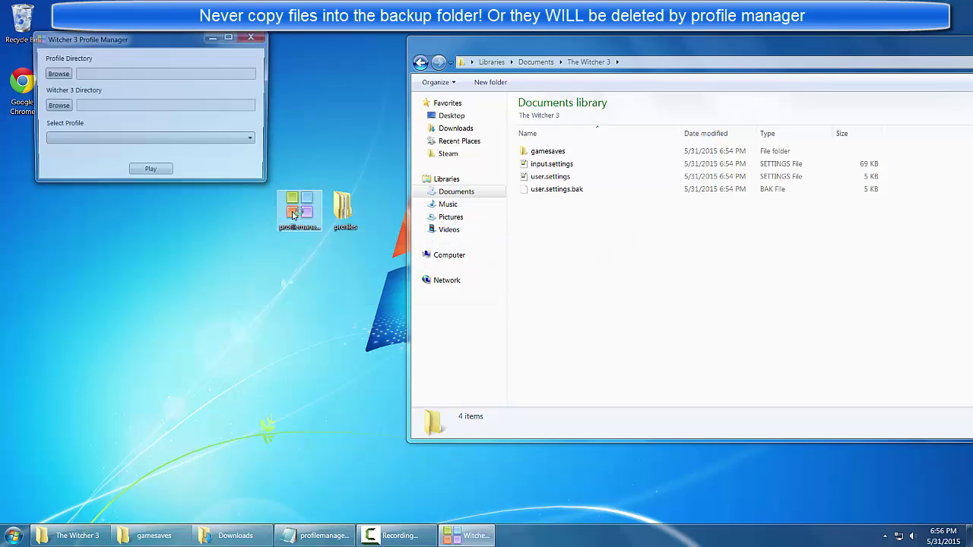
left_click(57, 74)
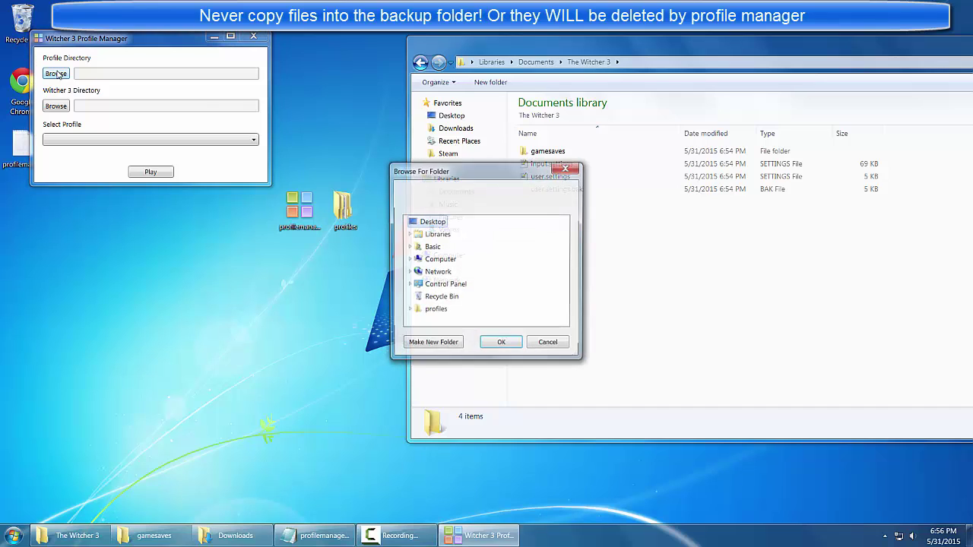
left_click(436, 311)
scroll(553, 287, "down", 1)
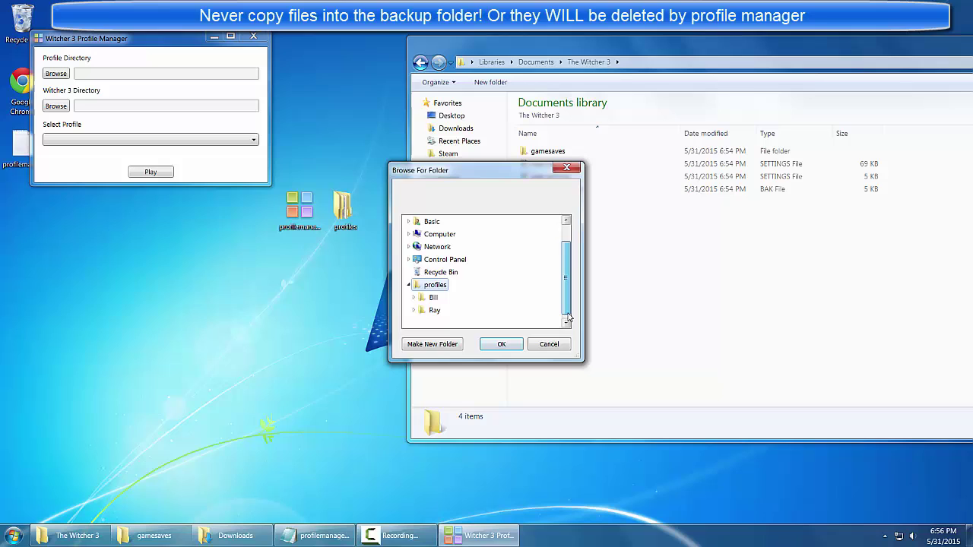
left_click(414, 298)
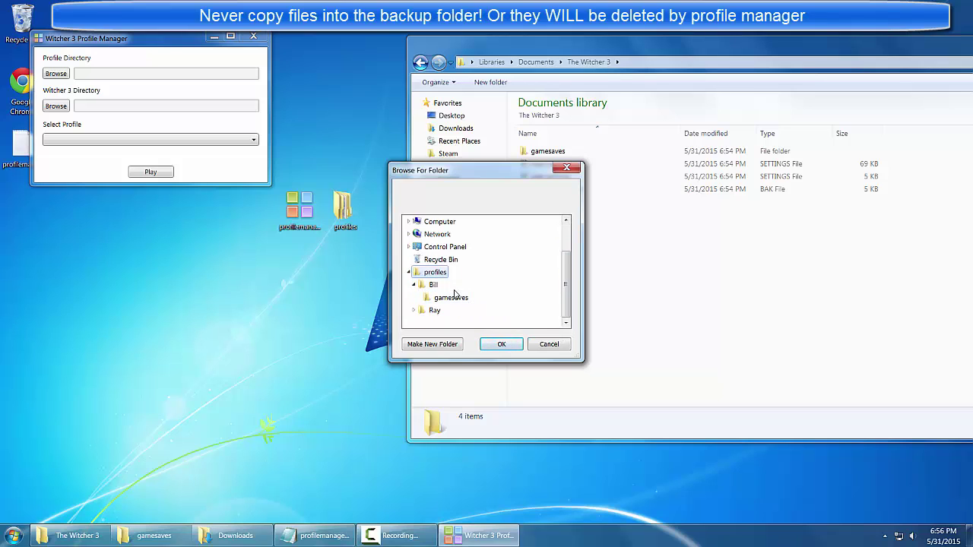
left_click(415, 311)
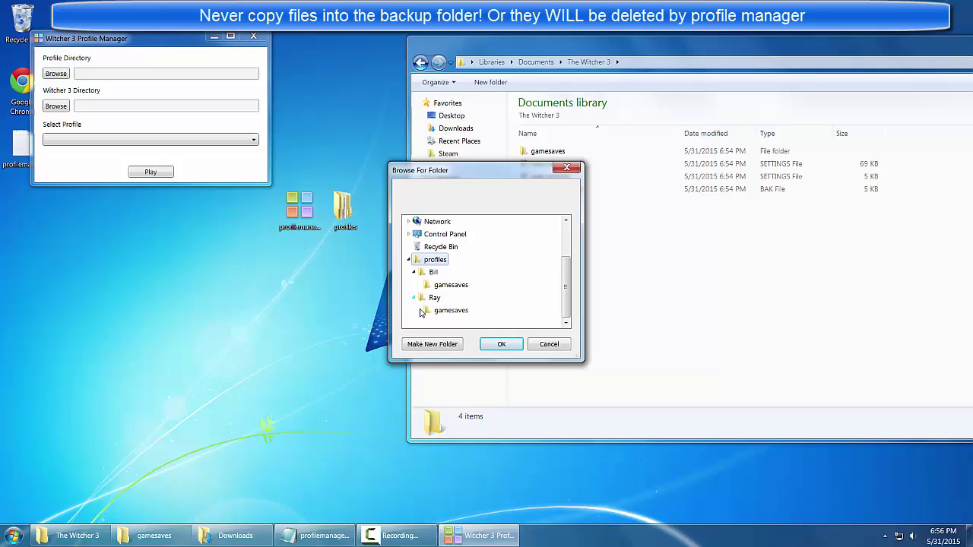
left_click(502, 345)
- Point the Witcher 3 Directory at witcher3.exe in The Witcher 3\bin\x64, then check the profile list
left_click(58, 108)
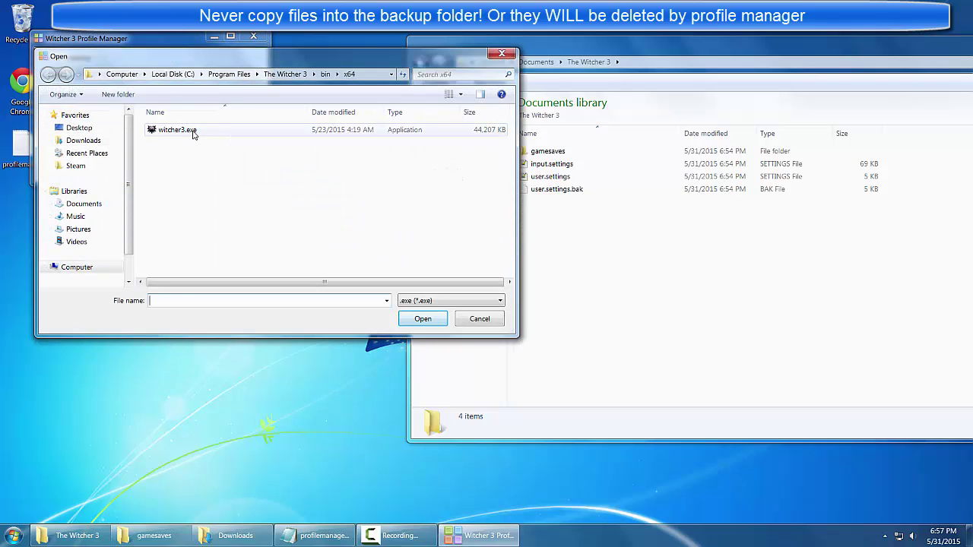
double_click(177, 130)
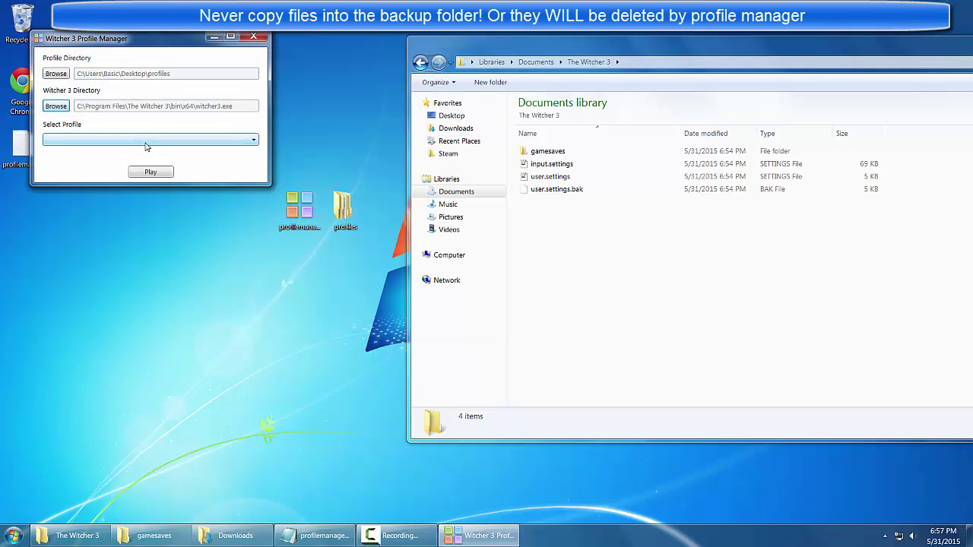
left_click(146, 142)
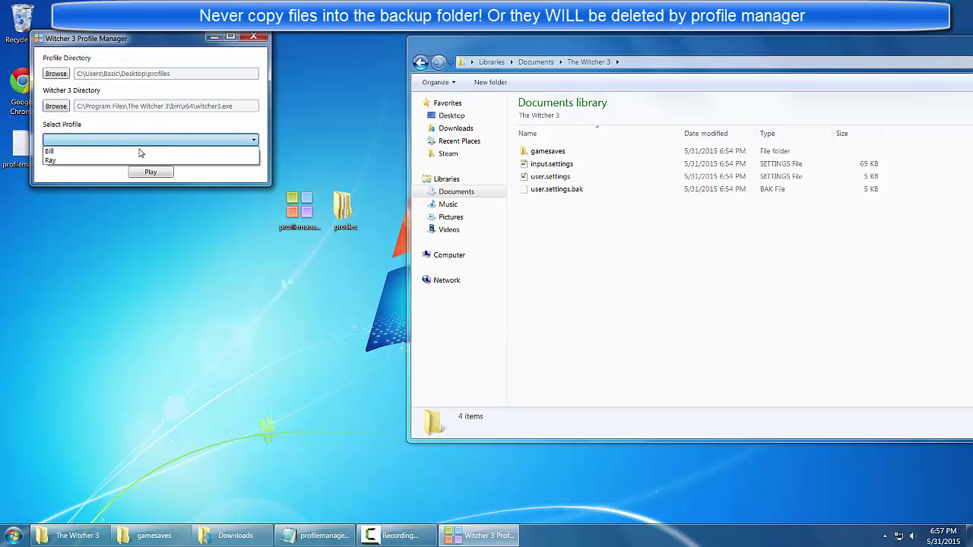
left_click(99, 142)
left_click(82, 144)
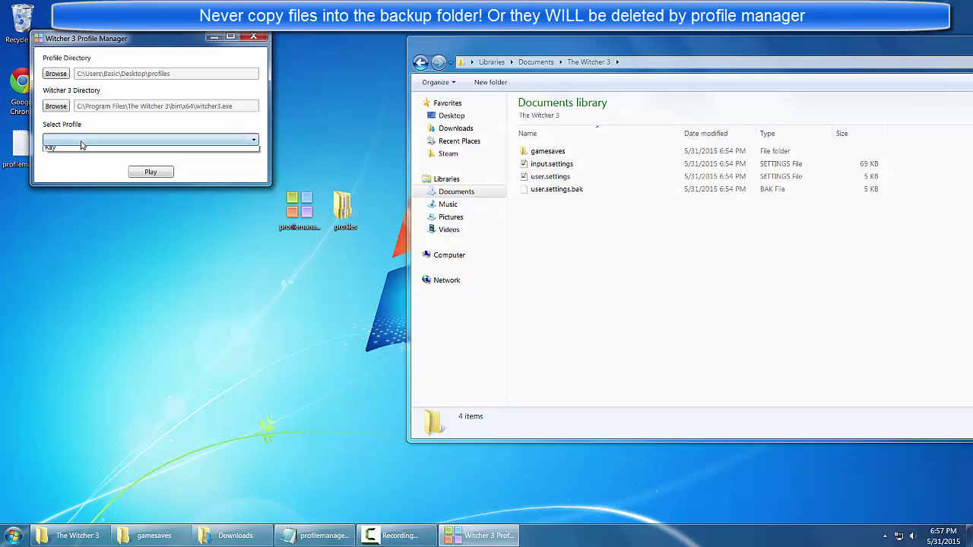
- Open the desktop profiles folder and move its window aside from the manager
left_click(81, 182)
double_click(333, 212)
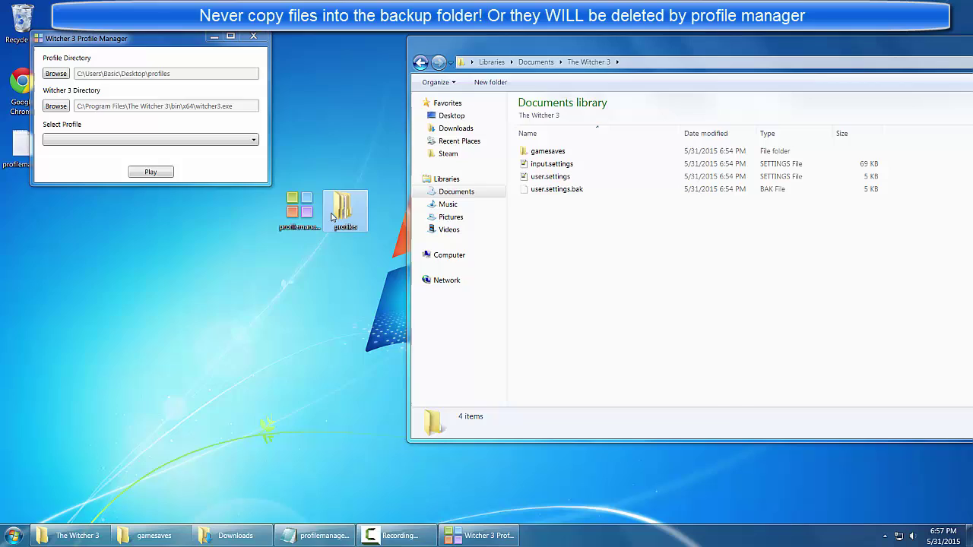
left_click_drag(251, 33, 532, 51)
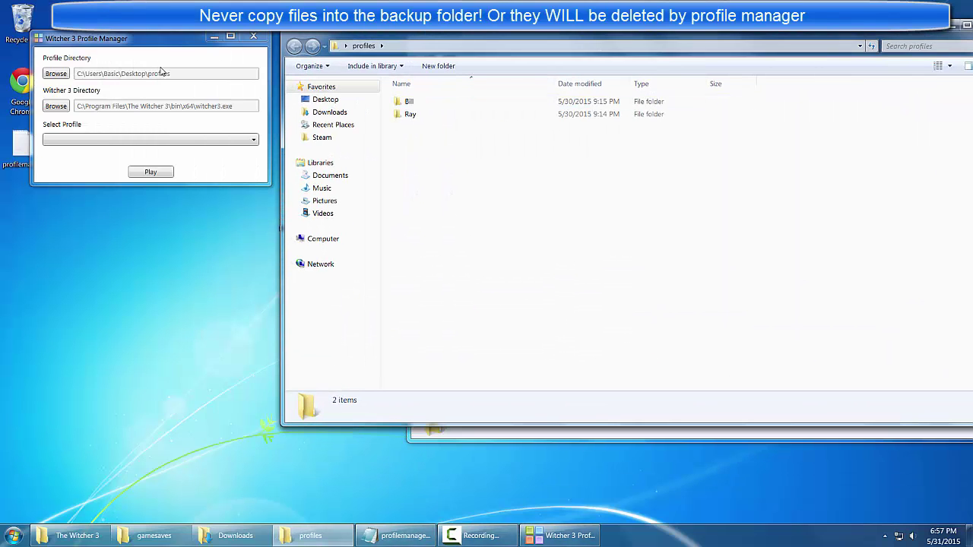
- Browse Bill's gamesaves, input.settings and user.settings, then return to the profiles list
double_click(423, 101)
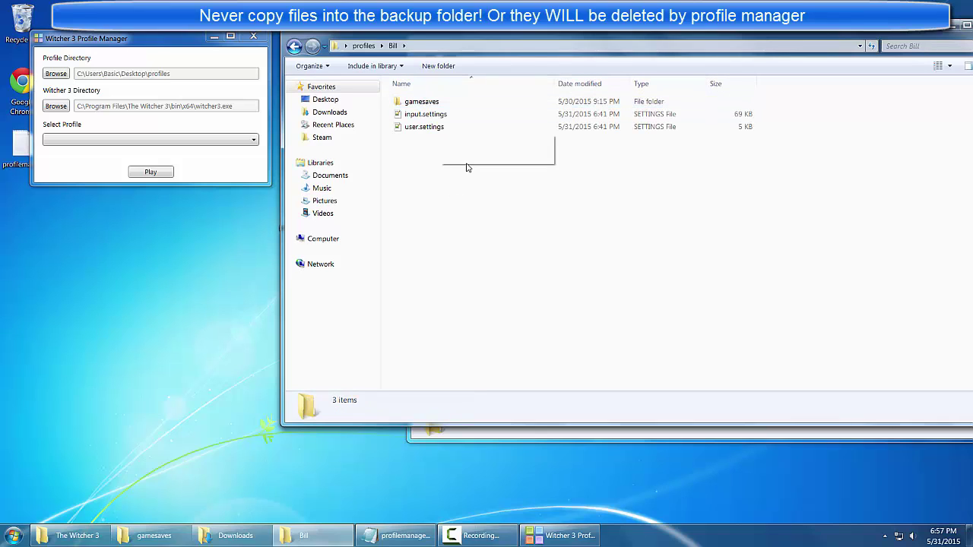
left_click(434, 101)
left_click(446, 113)
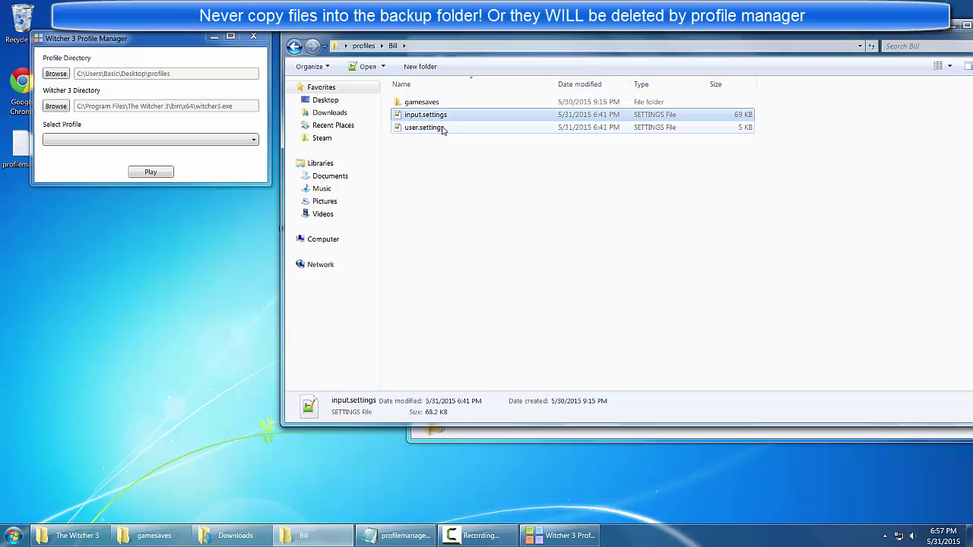
left_click(445, 127)
double_click(422, 101)
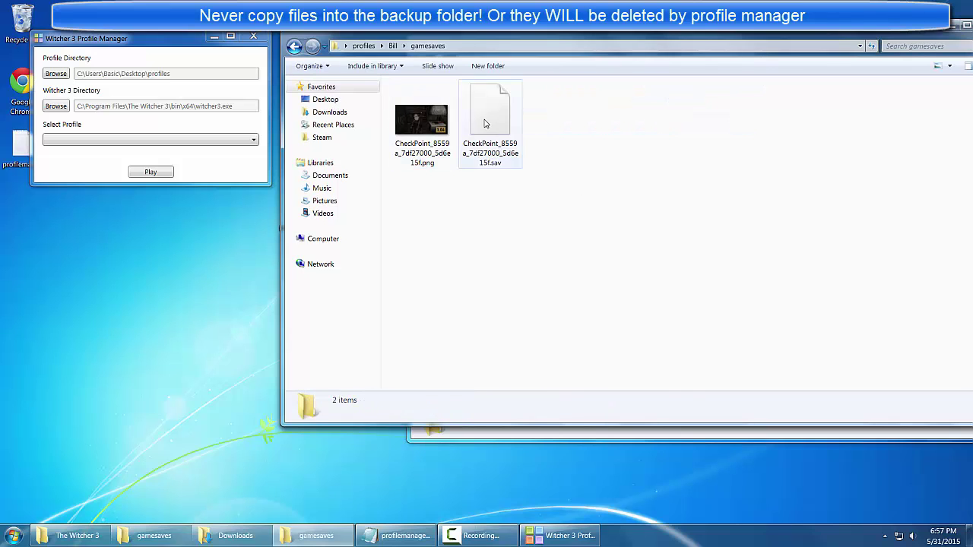
left_click(506, 167)
left_click(393, 46)
left_click(382, 45)
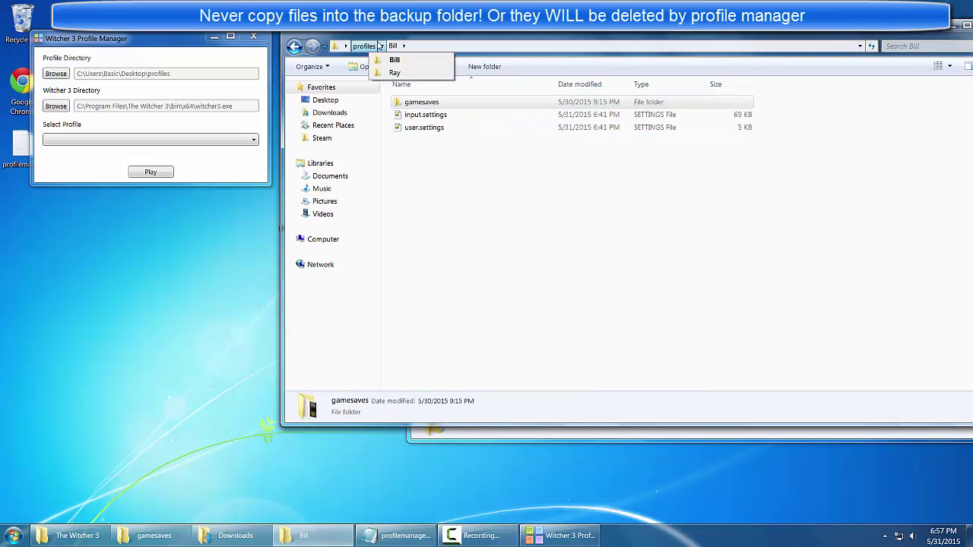
left_click(364, 46)
double_click(433, 113)
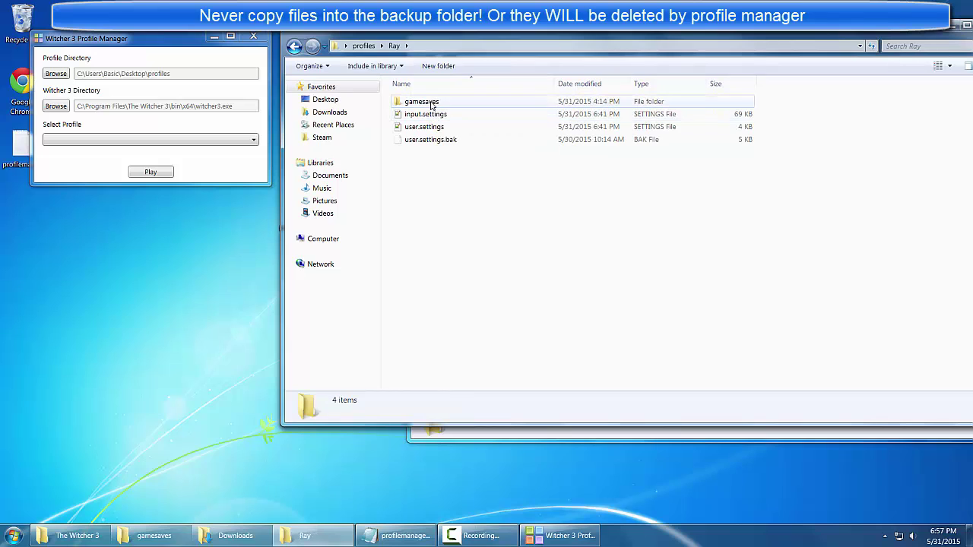
left_click(441, 116)
left_click(442, 140)
left_click(450, 156)
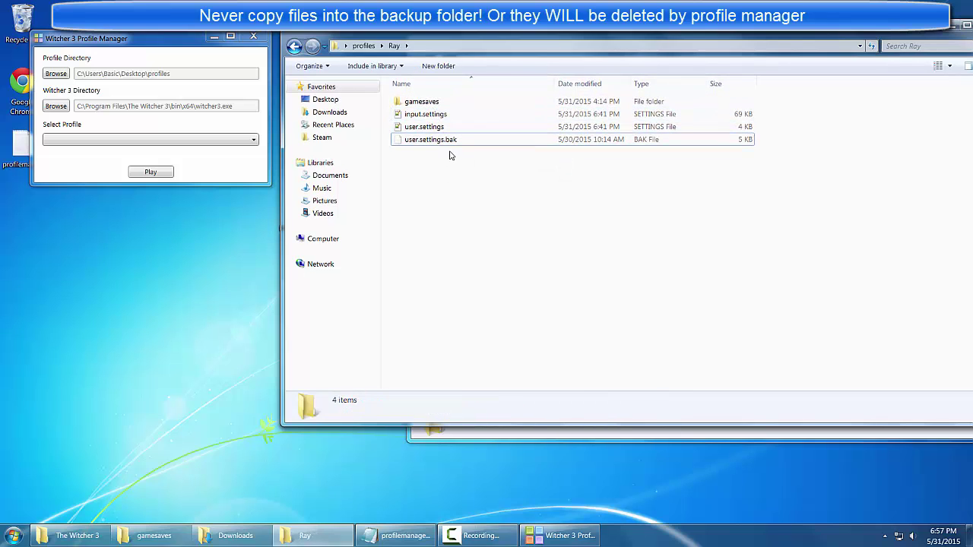
left_click(448, 143)
left_click(445, 154)
left_click(439, 144)
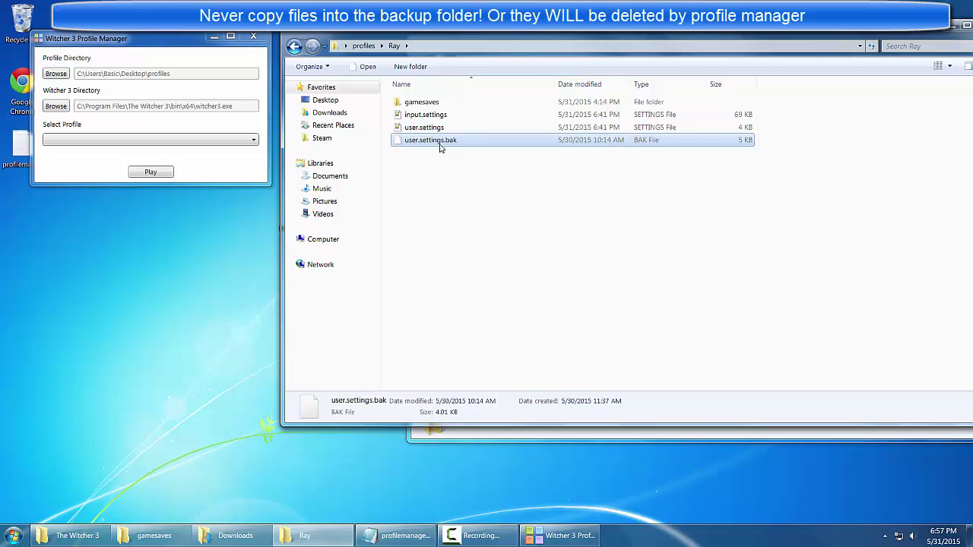
left_click(438, 115)
left_click(436, 127)
left_click(432, 116)
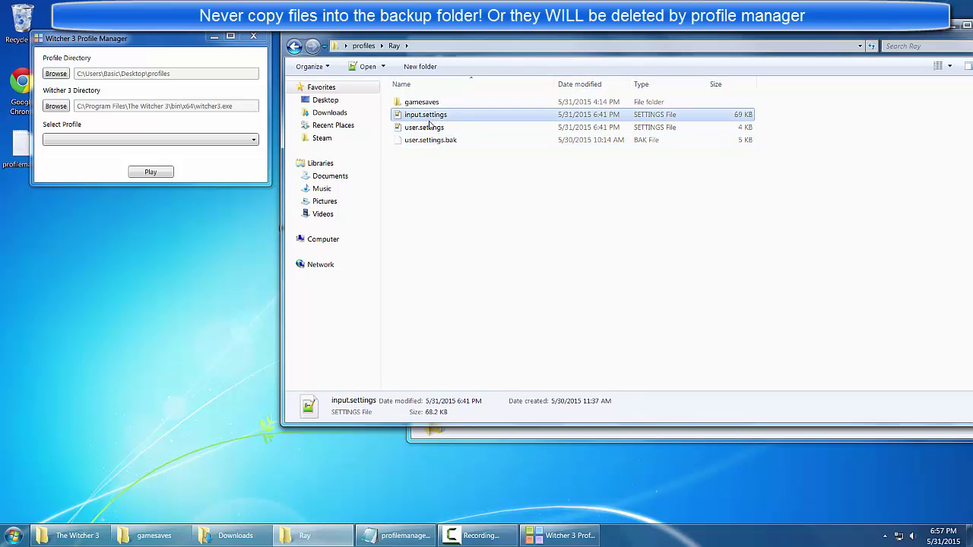
left_click(432, 127)
left_click(421, 119)
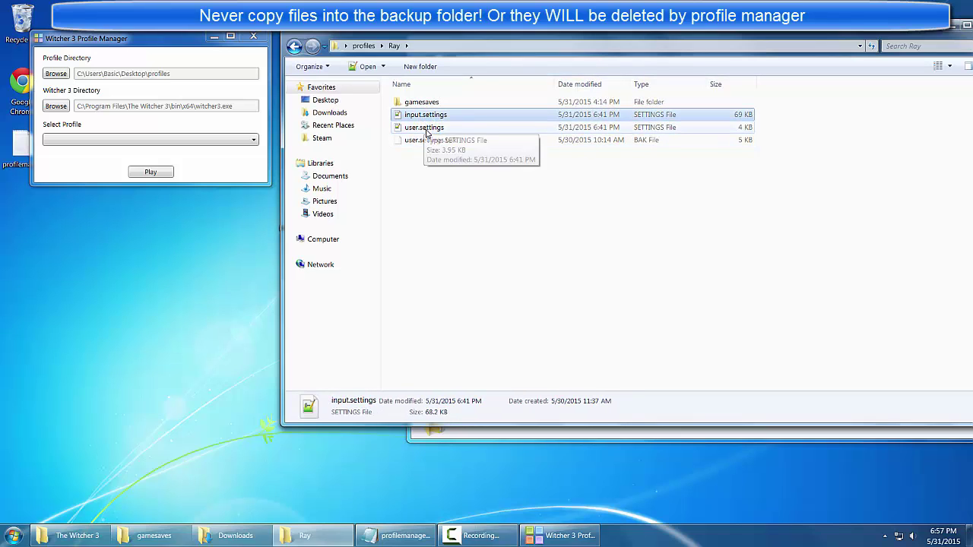
left_click(428, 128)
left_click(429, 118)
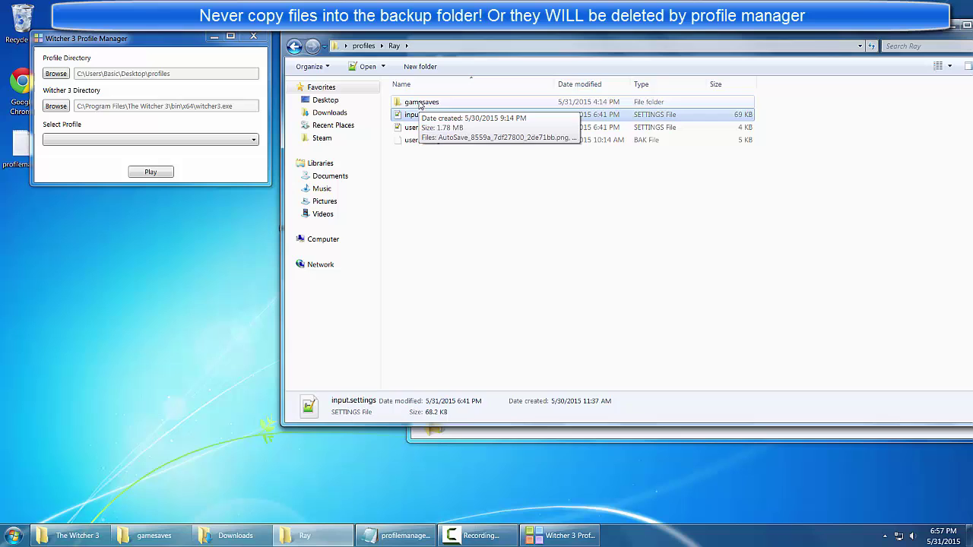
- Check Ray's gamesaves and Bill's folder, then bring Documents\The Witcher 3 forward
double_click(419, 103)
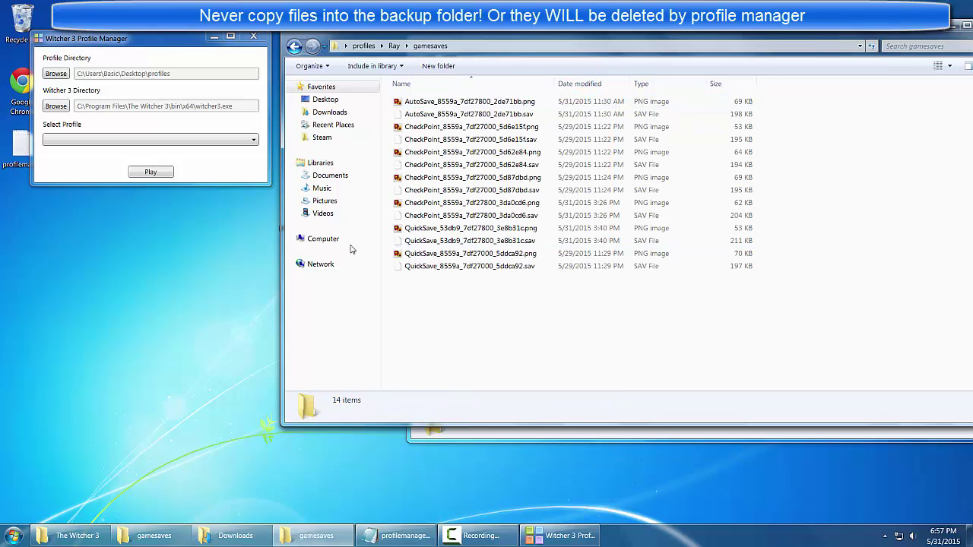
left_click_drag(160, 47, 253, 93)
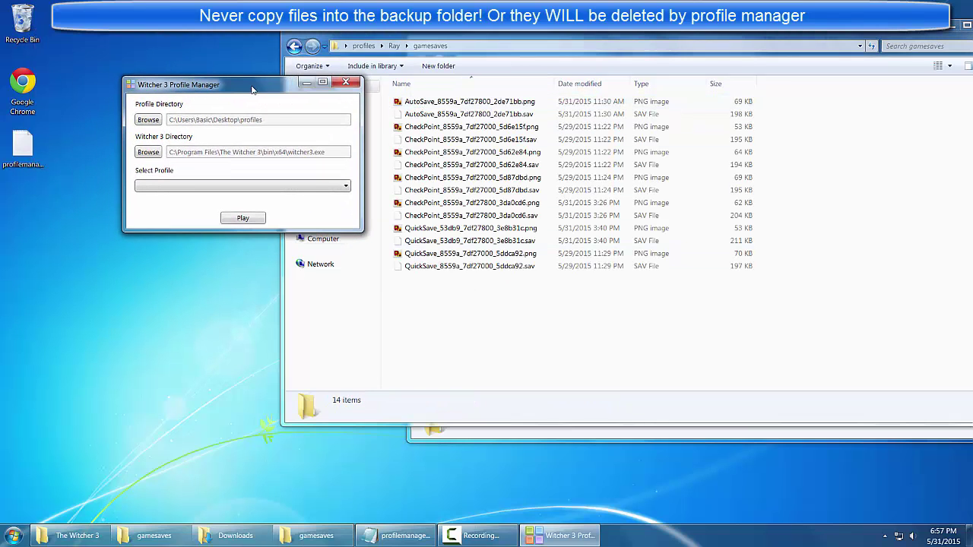
left_click(394, 46)
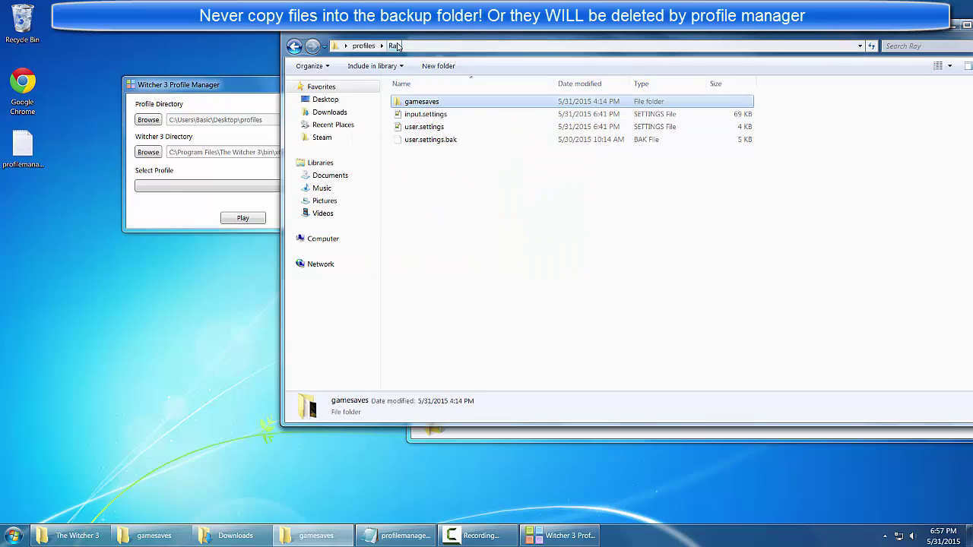
key("alt+Up")
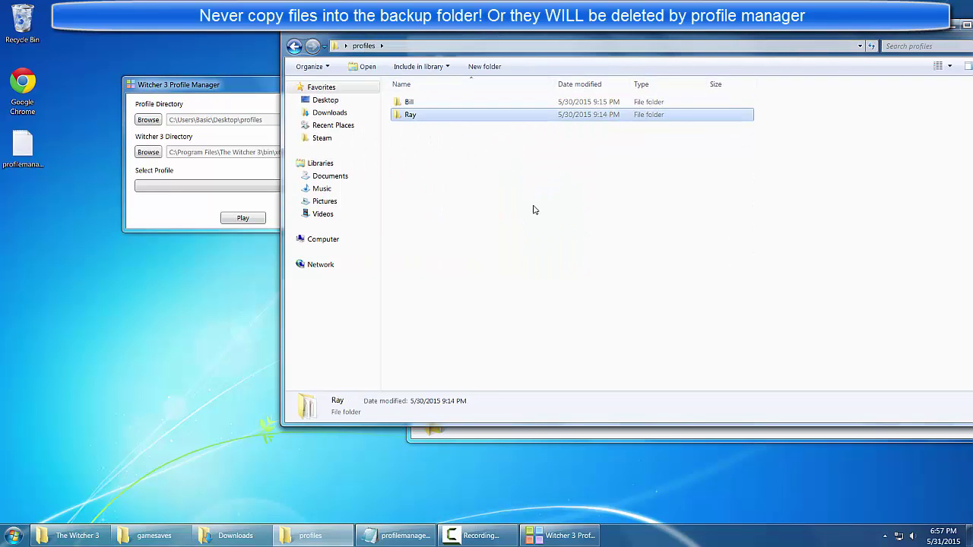
double_click(426, 107)
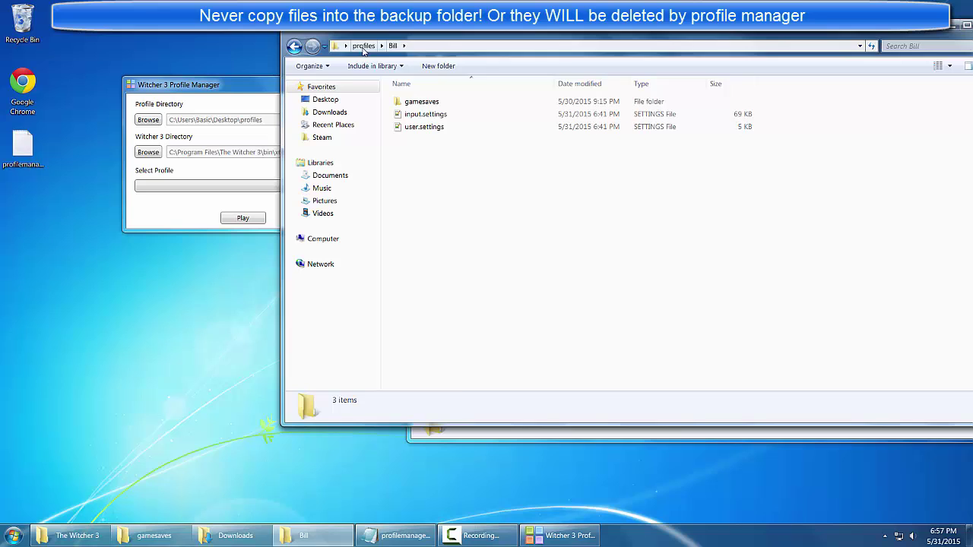
left_click(355, 46)
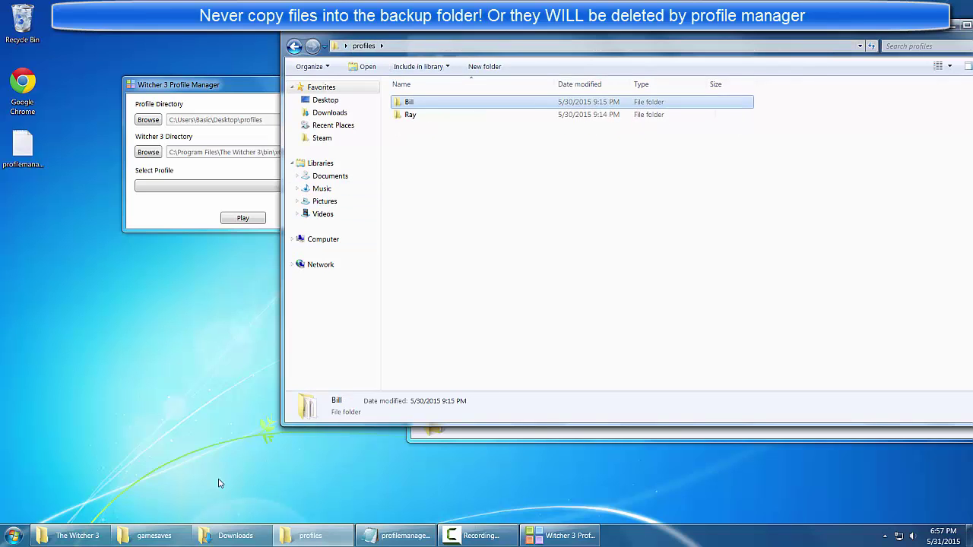
left_click(76, 536)
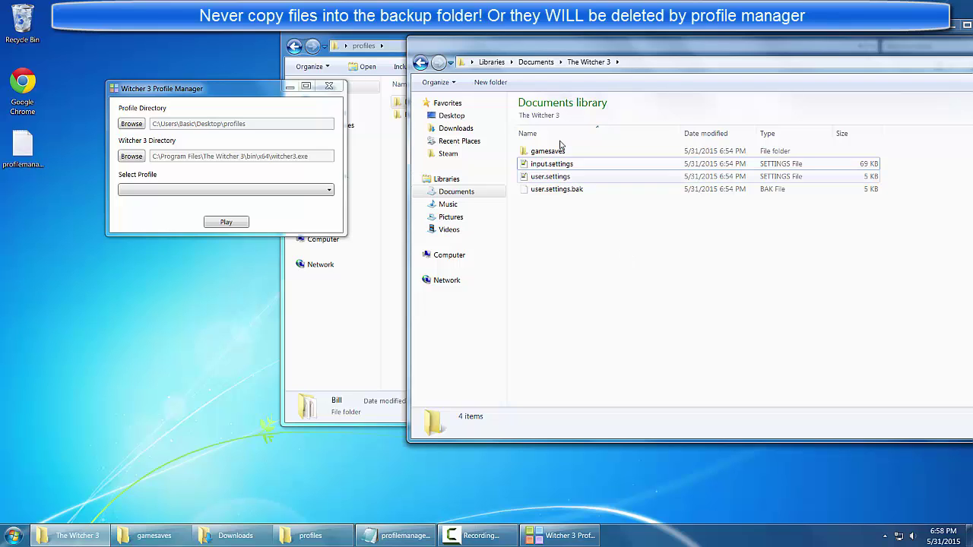
- Place the Profile Manager up beside the folders and refocus The Witcher 3 folder window
left_click_drag(183, 95, 260, 47)
left_click(628, 206)
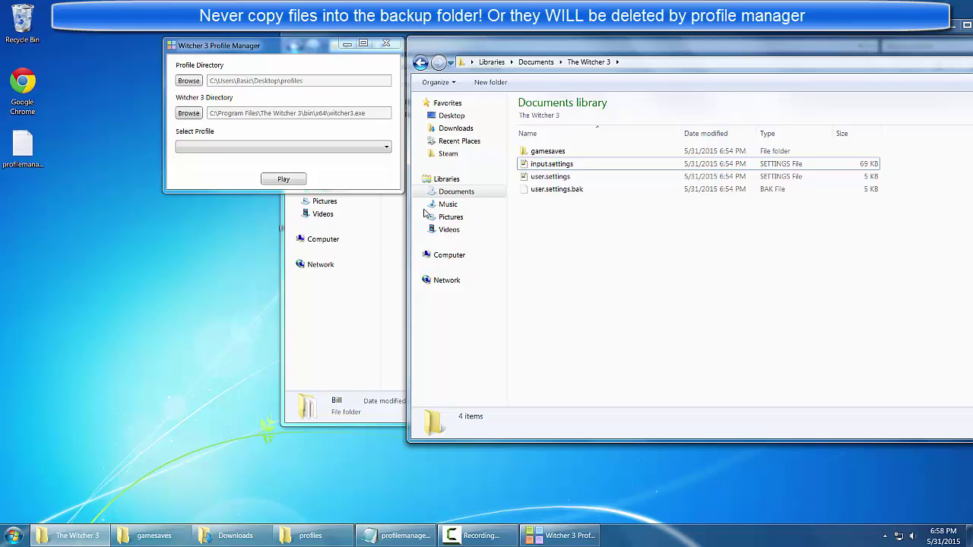
- Select the Bill profile, then inspect the new backup\gamesaves folder in The Witcher 3
left_click(280, 147)
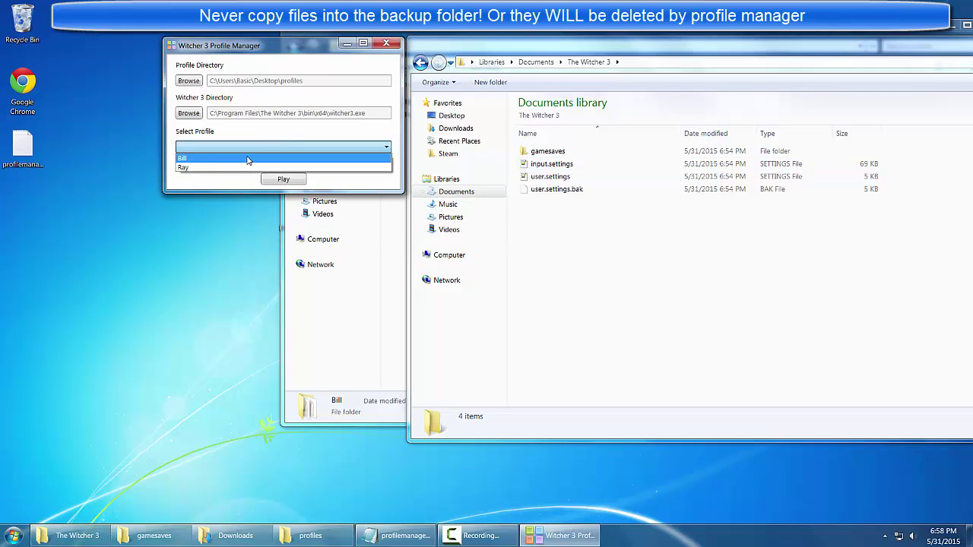
left_click(247, 158)
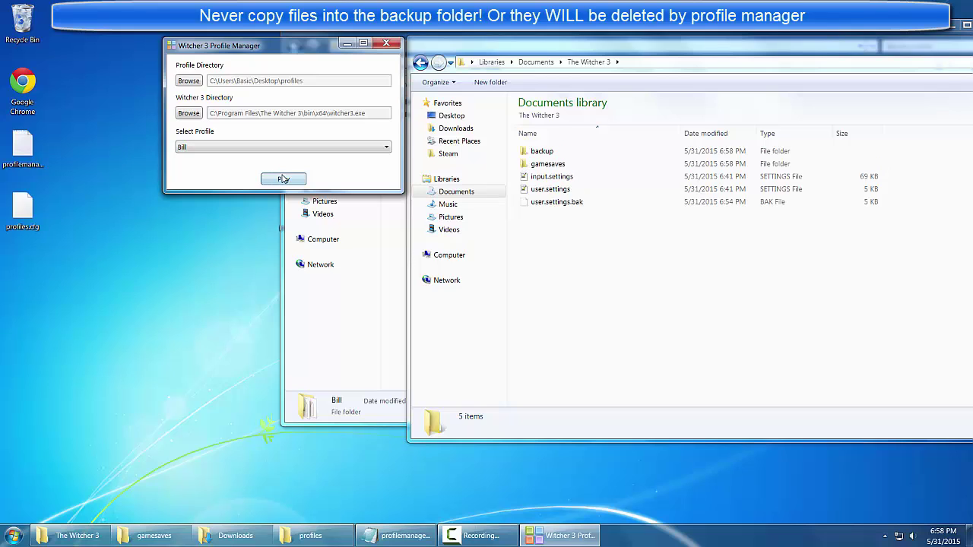
left_click(550, 163)
double_click(557, 152)
double_click(558, 152)
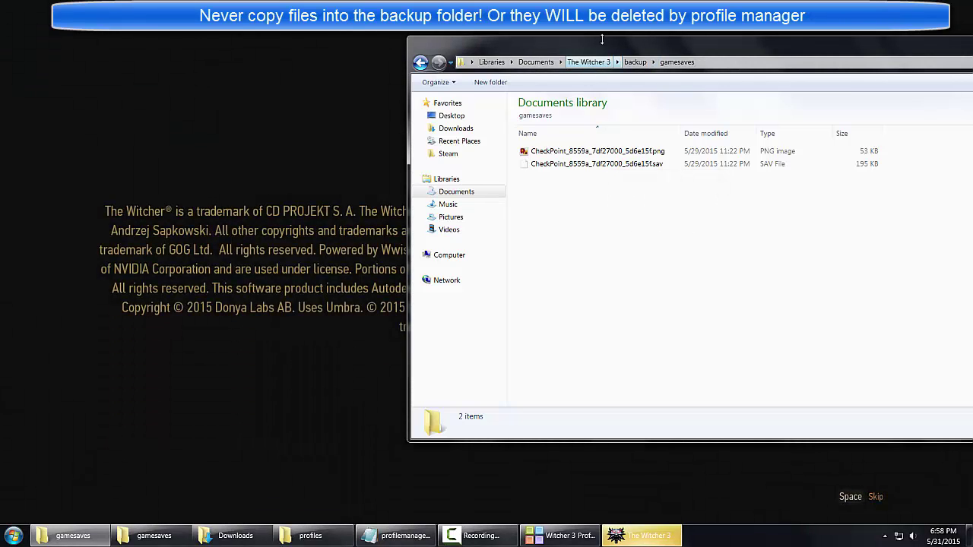
left_click(588, 62)
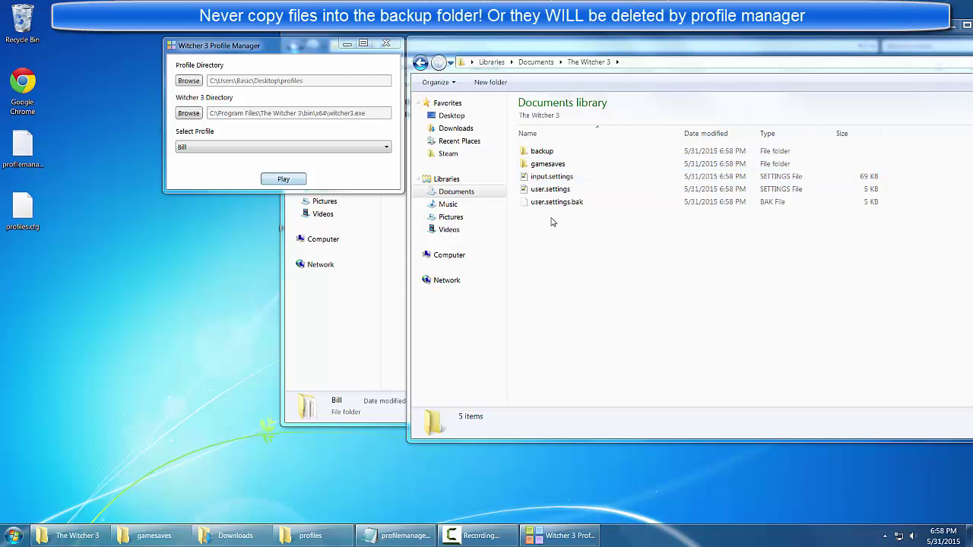
- End the lingering witcher3.exe process through Task Manager and close it
right_click(698, 535)
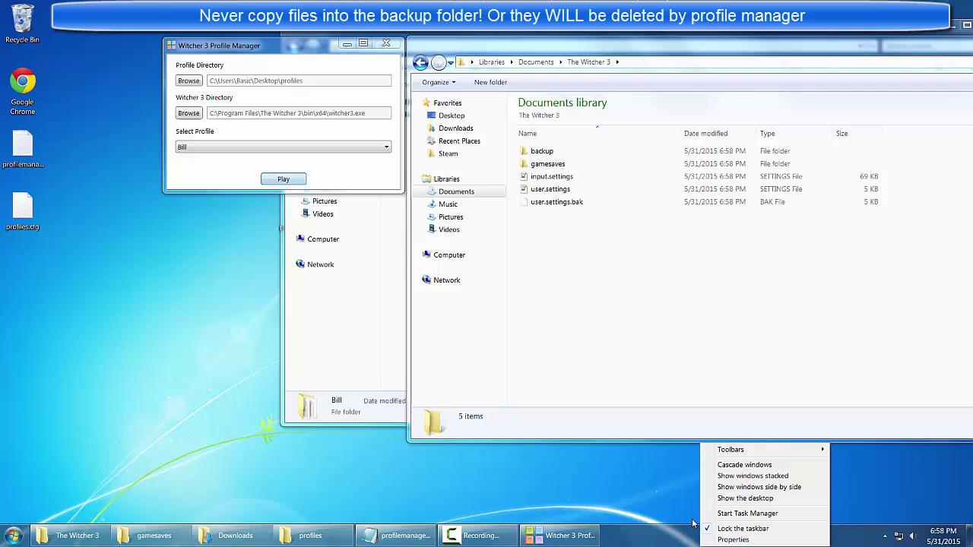
left_click(745, 514)
scroll(451, 302, "down", 15)
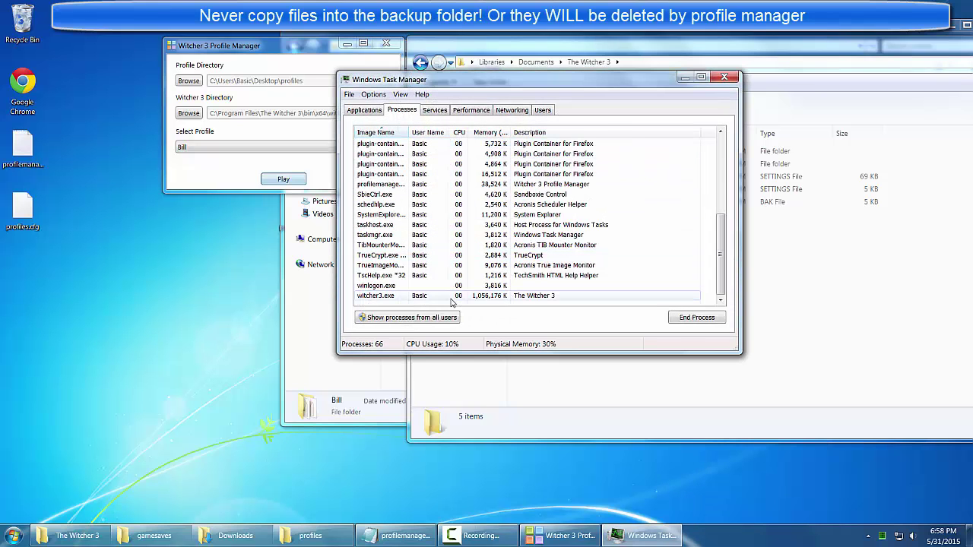
left_click(466, 296)
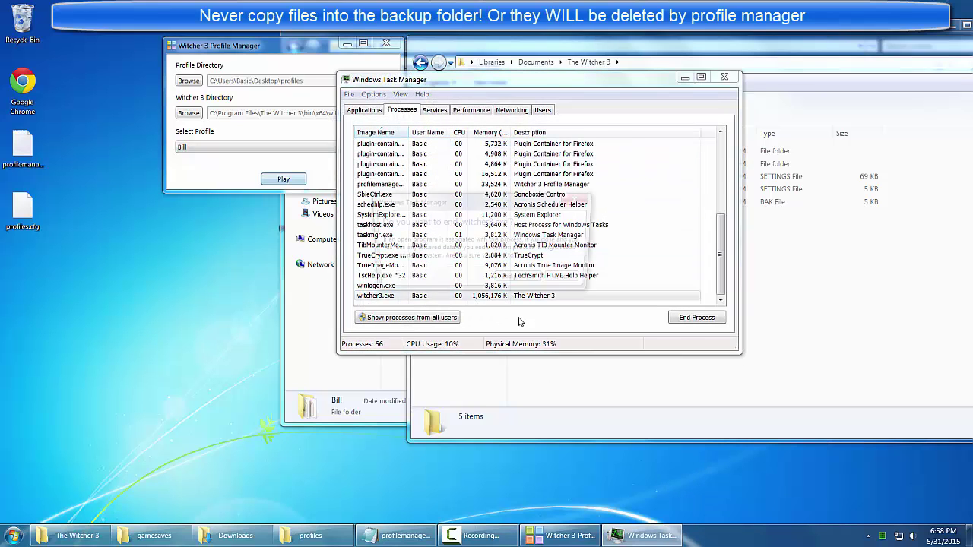
left_click(725, 80)
left_click(246, 147)
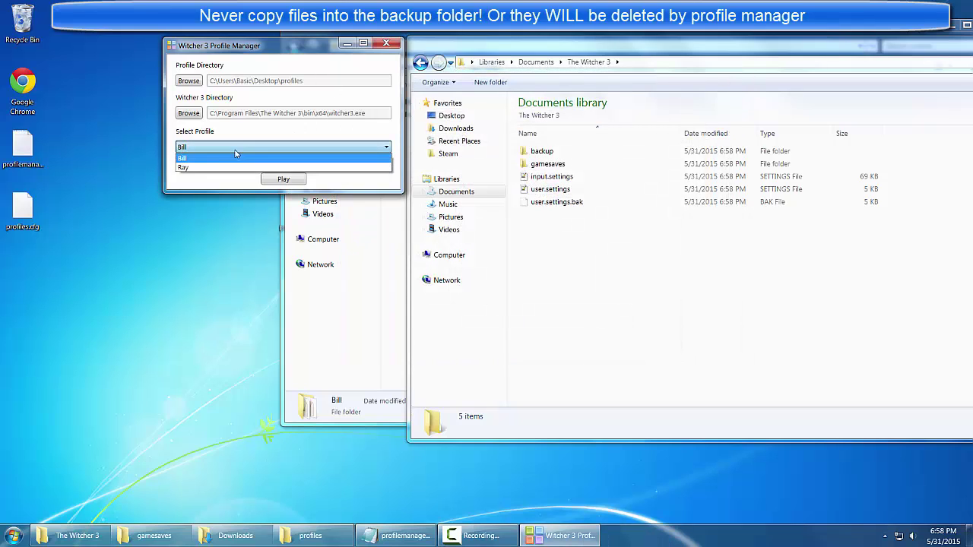
- Switch to the Ray profile, play the game to view its saves, and exit from the main menu
left_click(194, 169)
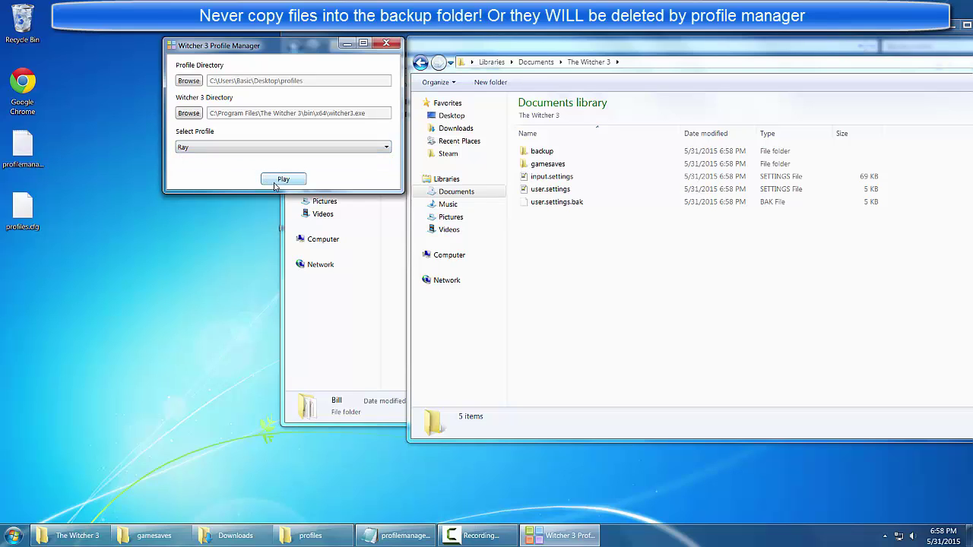
left_click(278, 181)
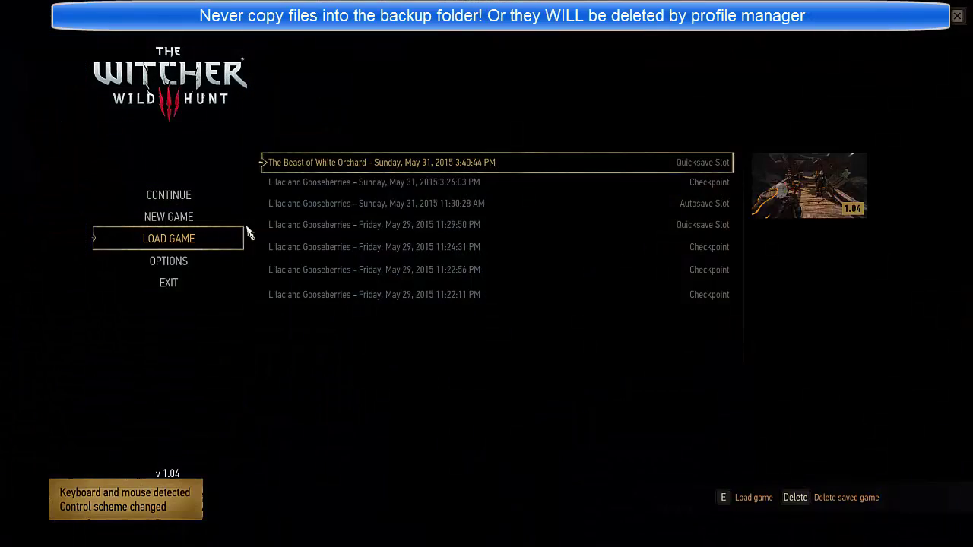
left_click(168, 283)
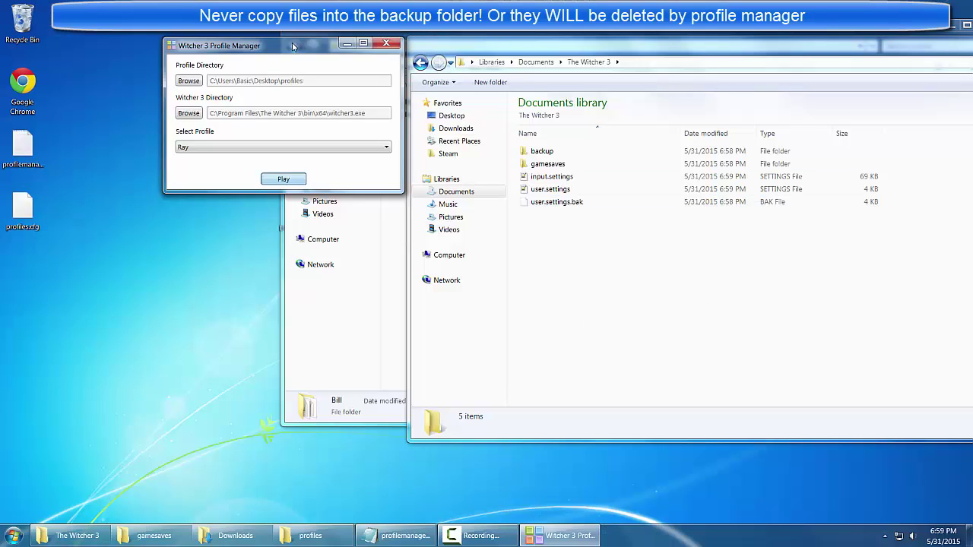
- Move the profiles window right and select the Bill and Ray folders
left_click(376, 296)
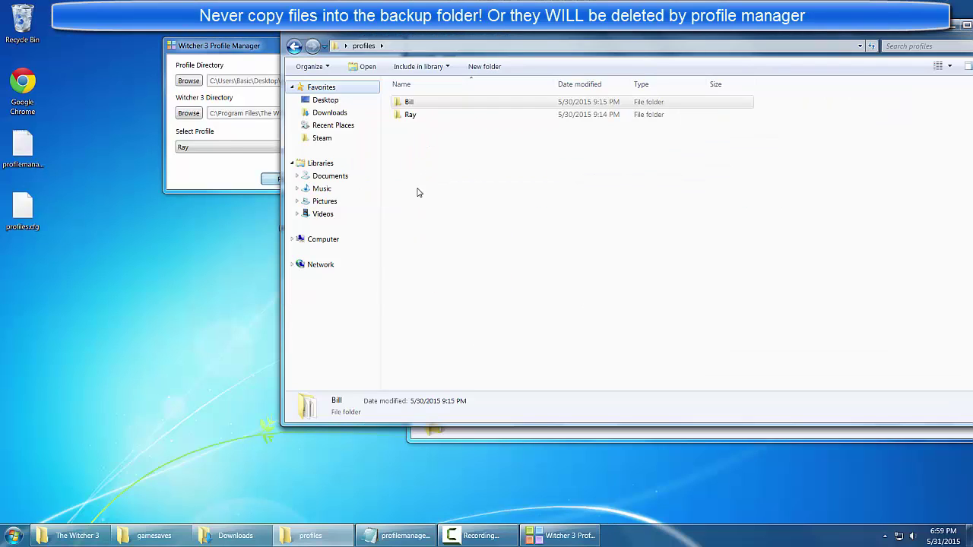
left_click_drag(432, 35, 553, 61)
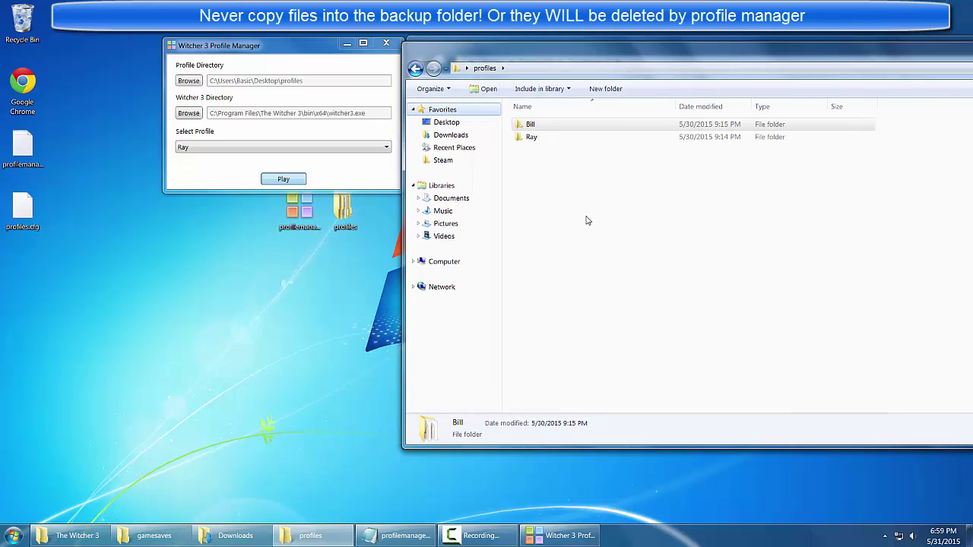
left_click_drag(586, 217, 315, 73)
left_click(299, 70)
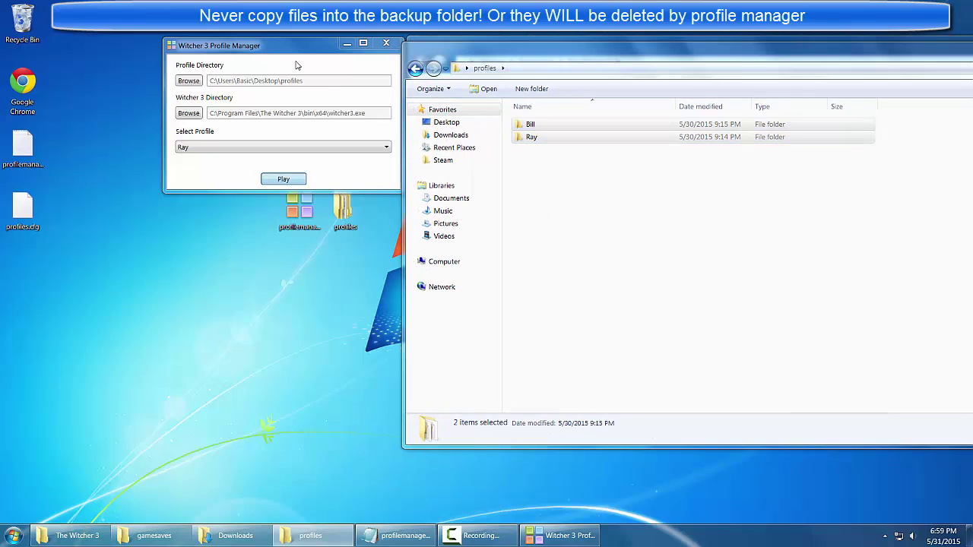
- End witcher3.exe in Task Manager, then close Task Manager and the Profile Manager
right_click(695, 535)
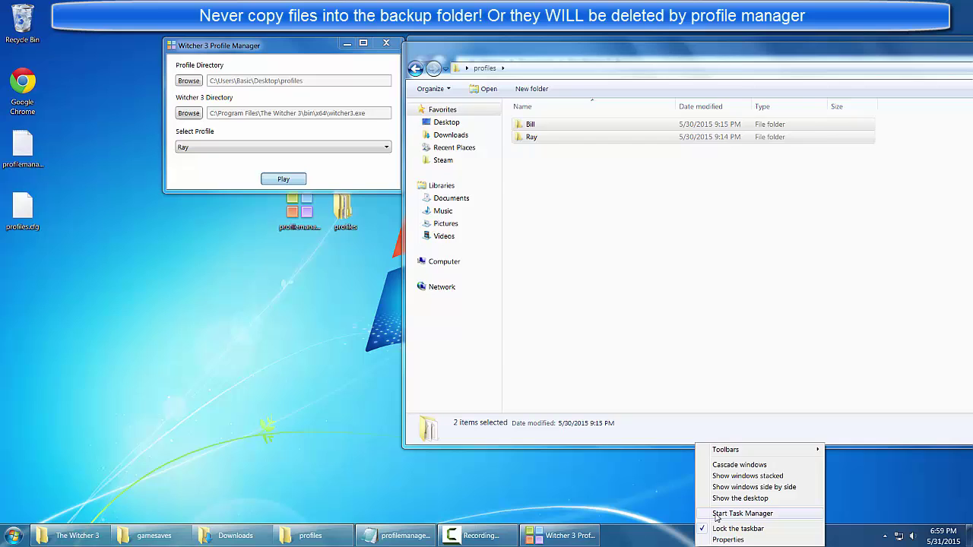
left_click(730, 514)
scroll(511, 282, "down", 3)
left_click(571, 296)
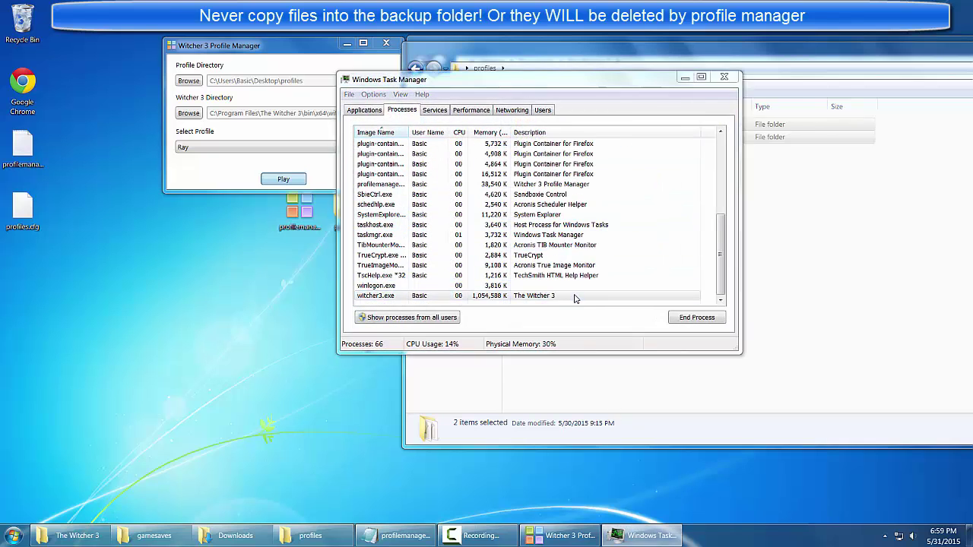
left_click(697, 317)
left_click(724, 77)
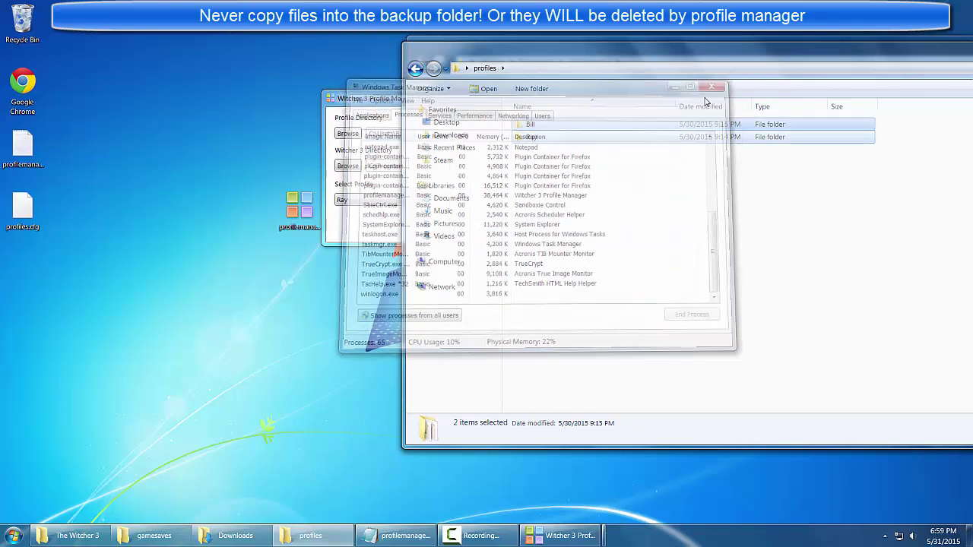
left_click(359, 112)
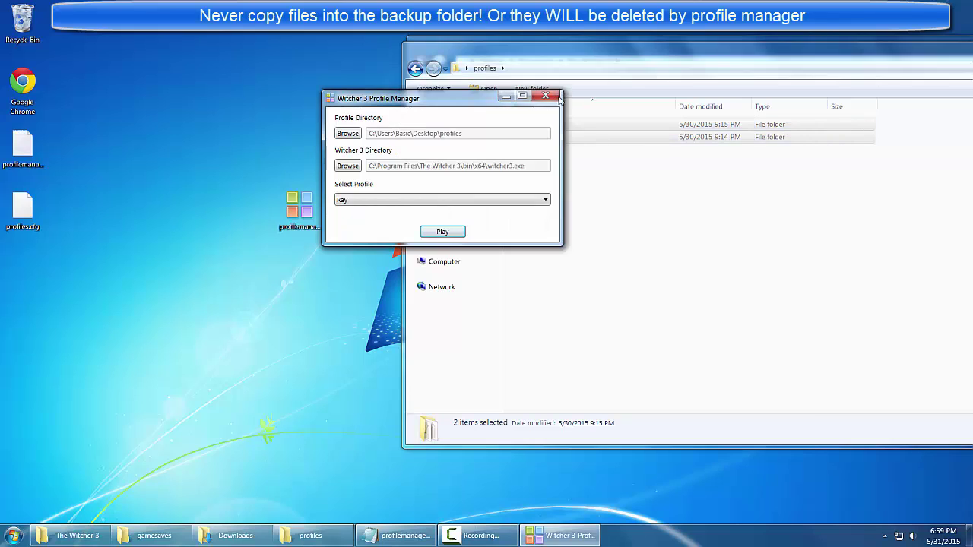
left_click(550, 98)
- Move profiles.cfg beside the profiles folder and profilemanager.log below the other desktop icons
left_click(289, 186)
left_click_drag(23, 208, 289, 159)
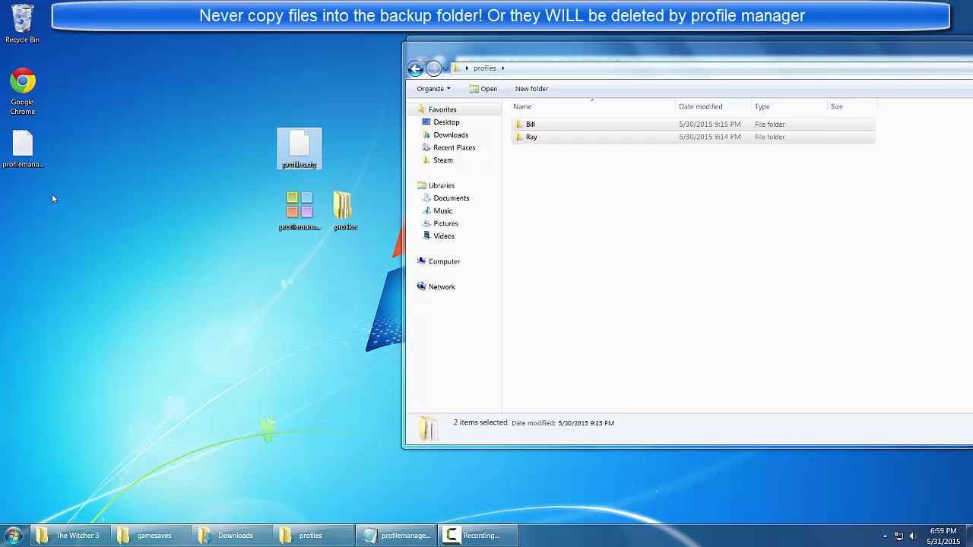
left_click(23, 149)
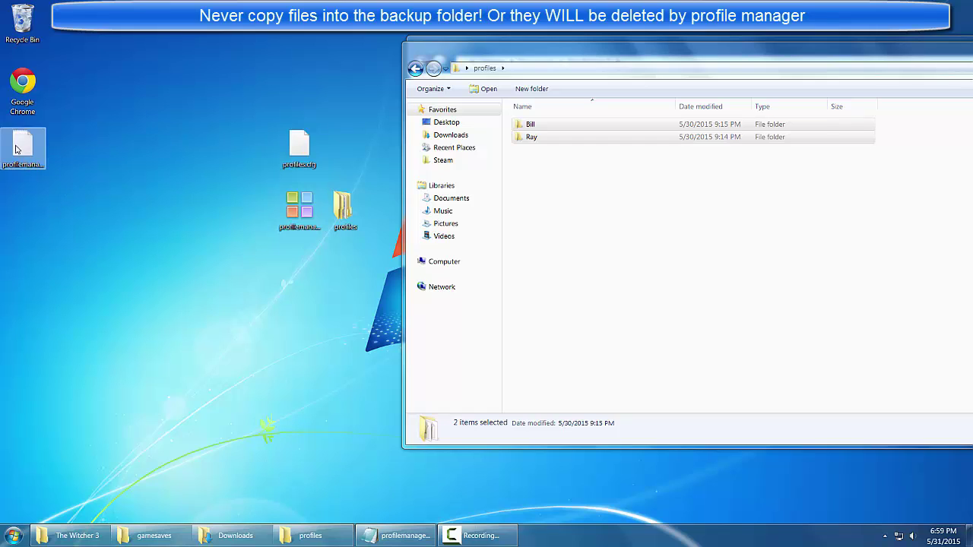
left_click_drag(38, 149, 313, 271)
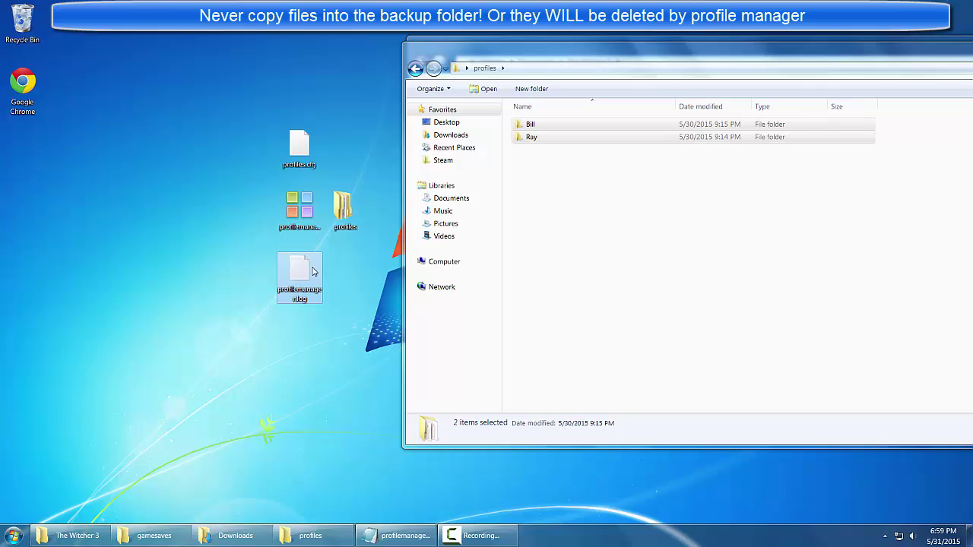
- Open profilemanager.log in Notepad and select its last three lines about the failed launch
double_click(308, 278)
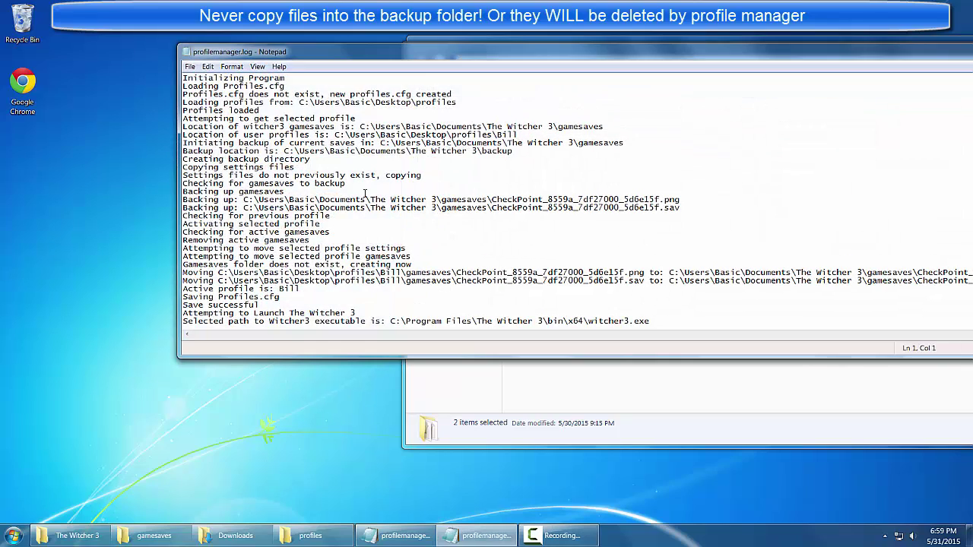
scroll(477, 143, "down", 10)
scroll(478, 143, "down", 8)
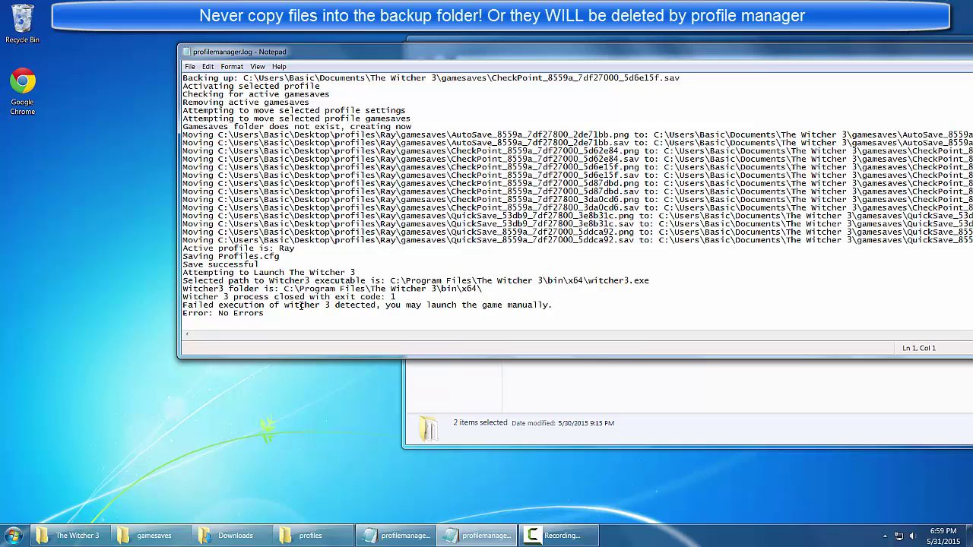
left_click_drag(292, 312, 143, 296)
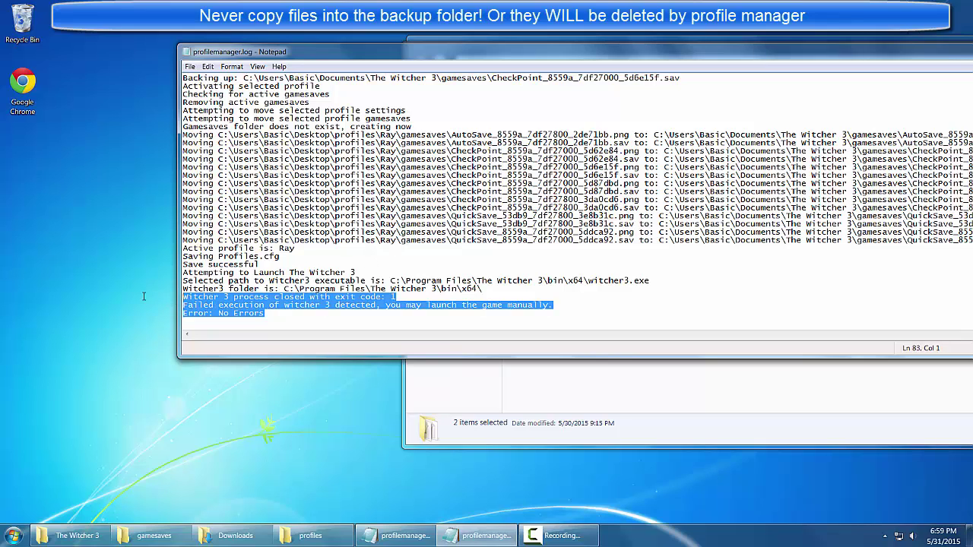